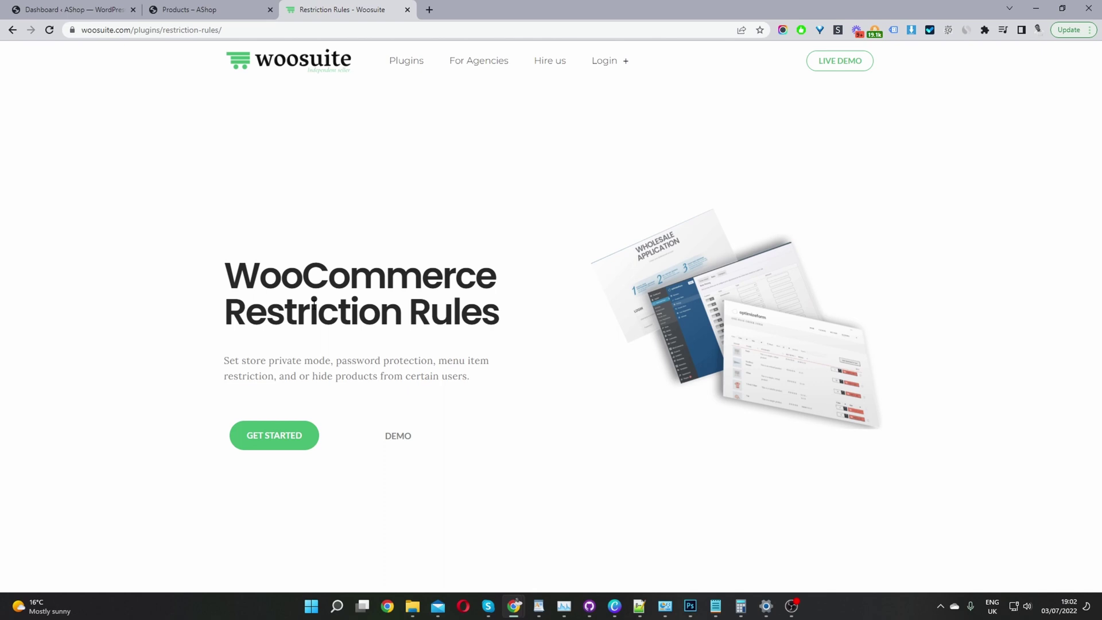
# Leave the Woosuite Restriction Rules page and go to the AShop WordPress dashboard.
pyautogui.click(101, 4)
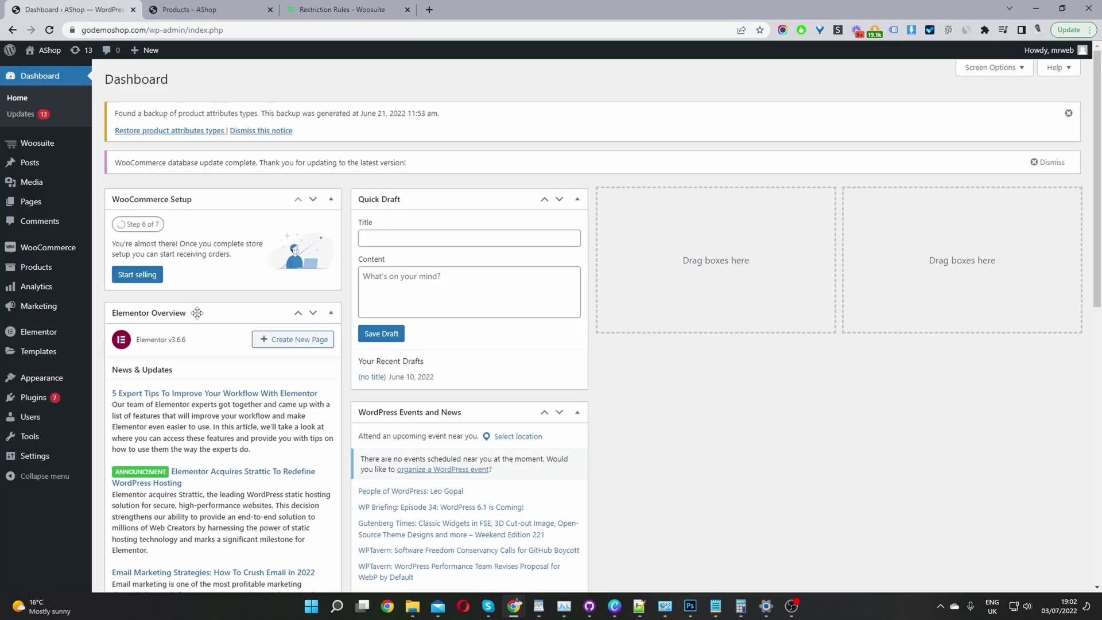
# Look over the Plugins and Woosuite menus in the admin sidebar.
pyautogui.moveTo(70, 397)
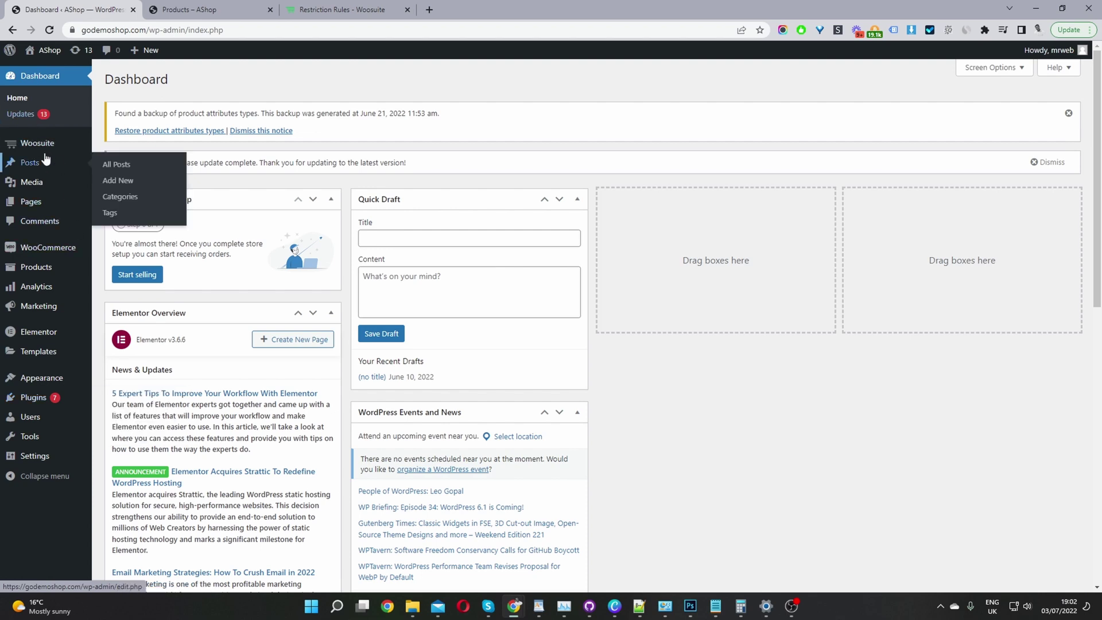
pyautogui.moveTo(49, 149)
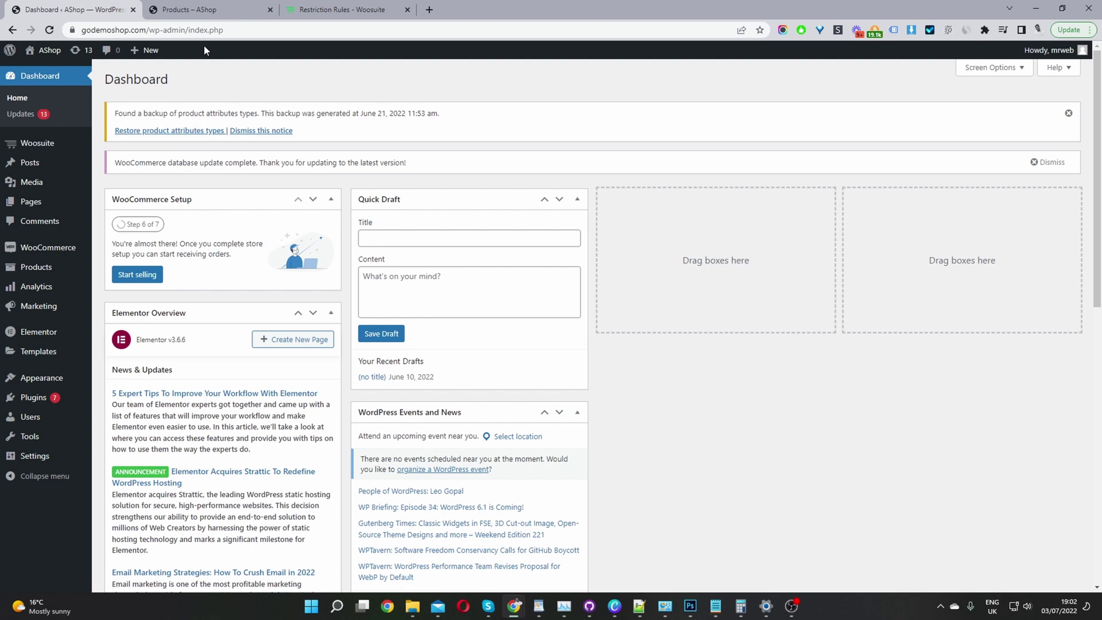
# Reload the storefront Shop page and check that Air purifying and Decor are listed.
pyautogui.click(205, 14)
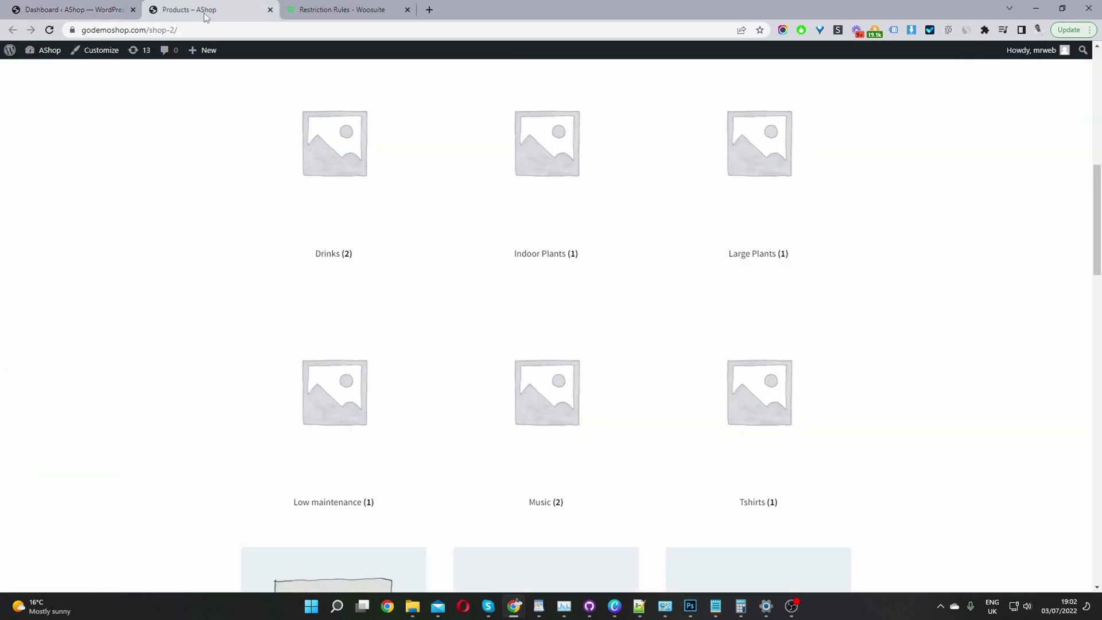
pyautogui.scroll(10, 746, 221)
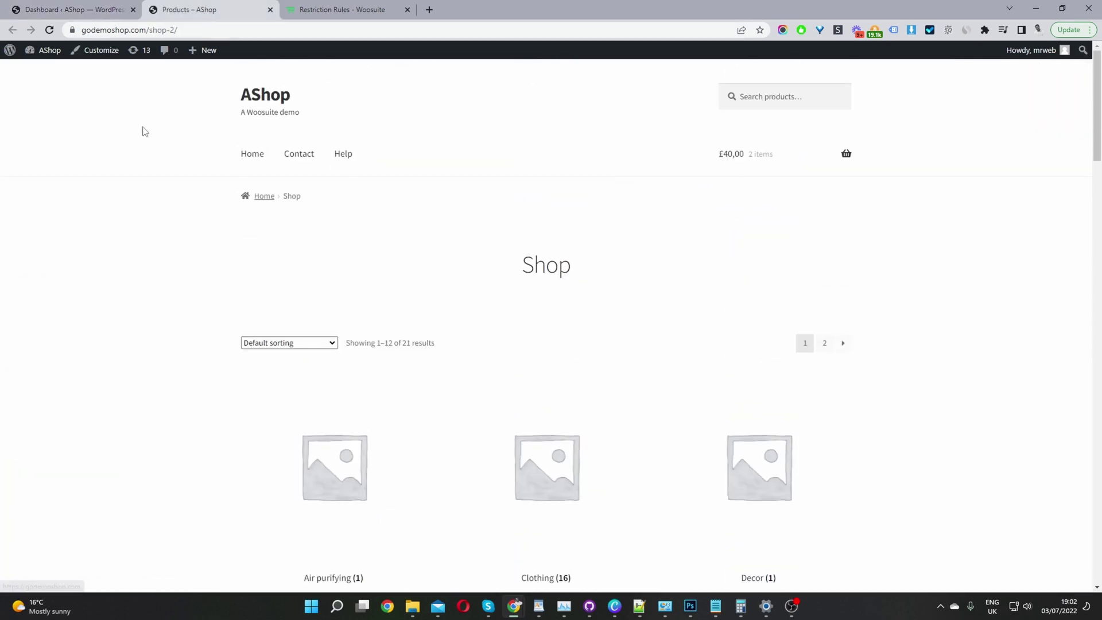
pyautogui.click(49, 29)
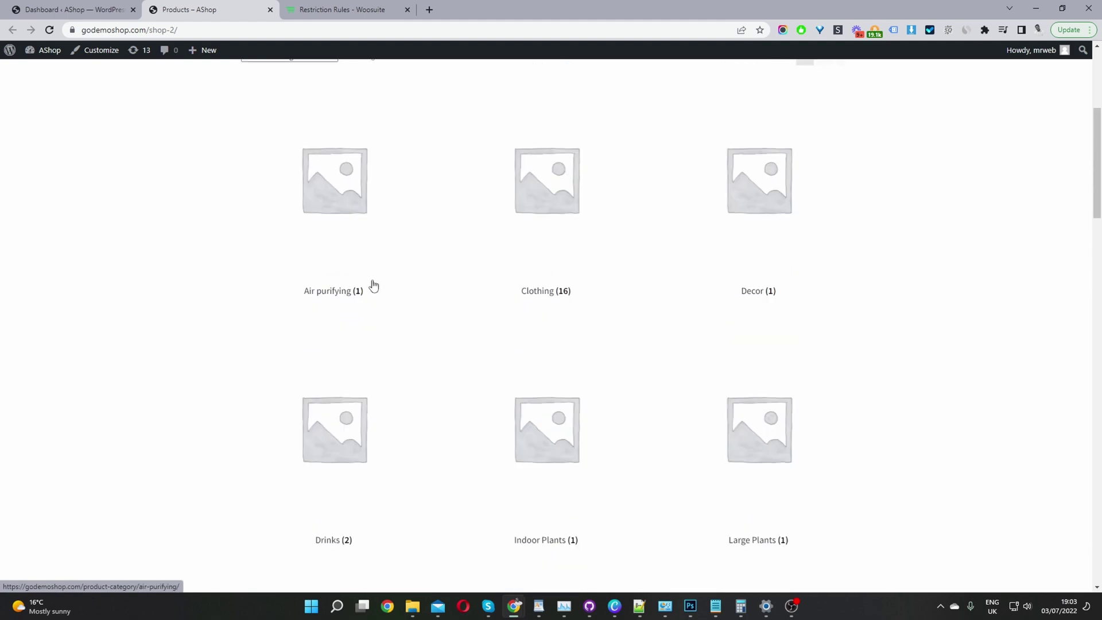
pyautogui.scroll(5, 372, 280)
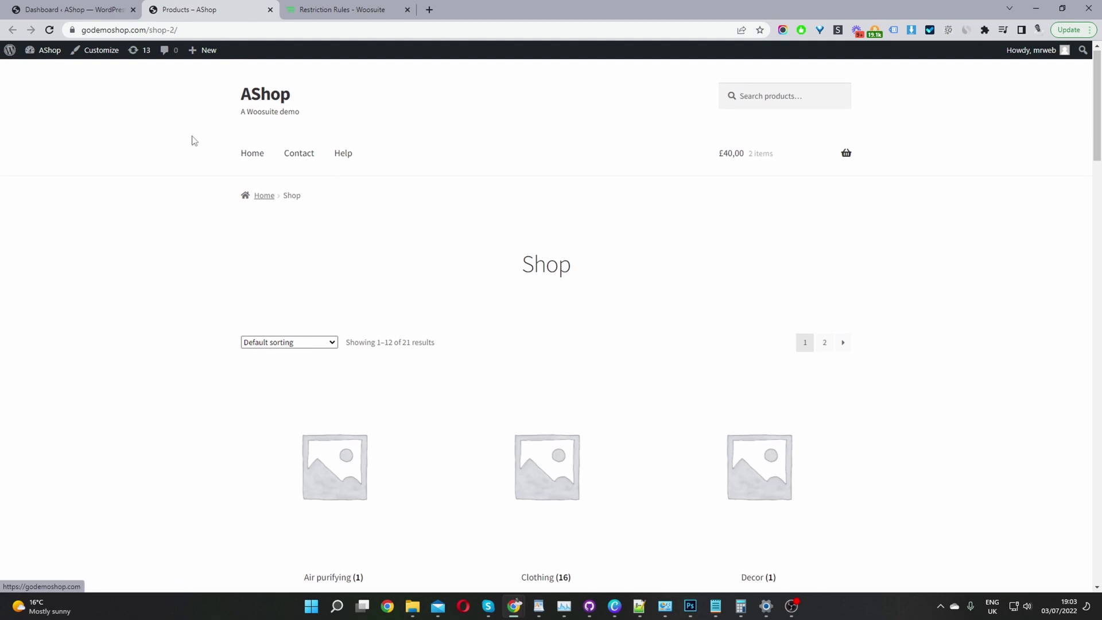
# Open Woosuite Restriction Rules, expand Hide Post/Page Rules, and keep Applies To on Everyone.
pyautogui.click(77, 9)
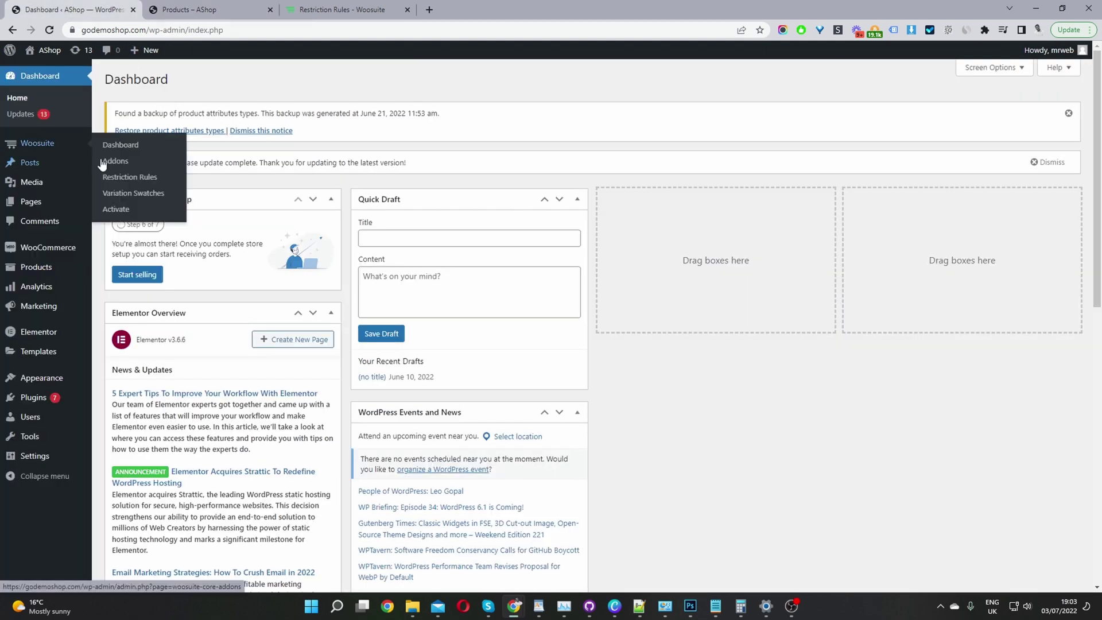
pyautogui.click(127, 181)
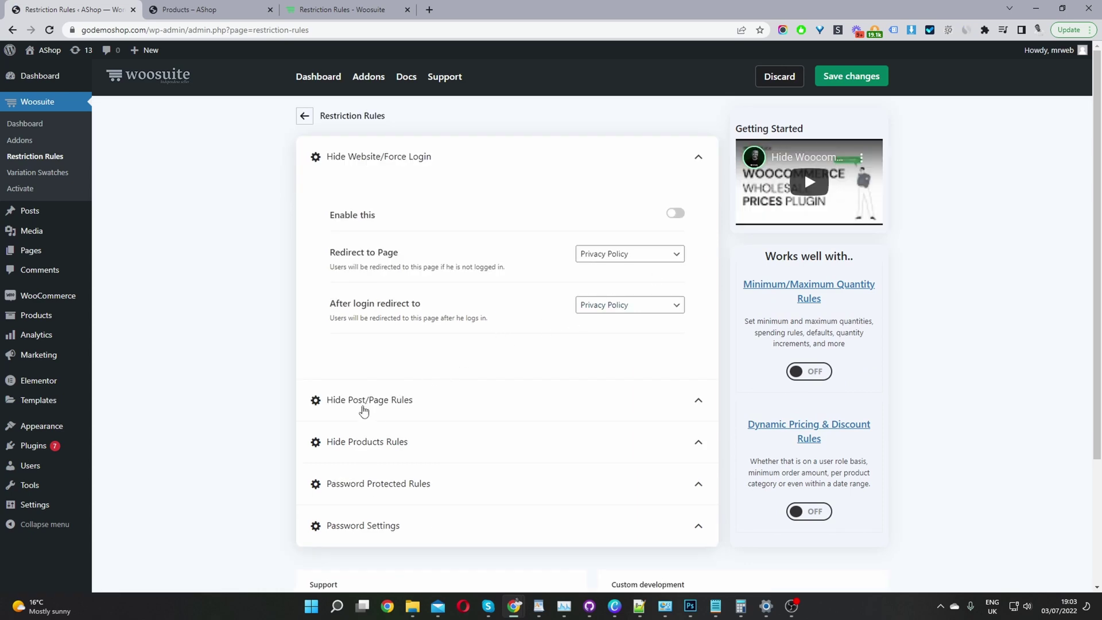
pyautogui.click(393, 401)
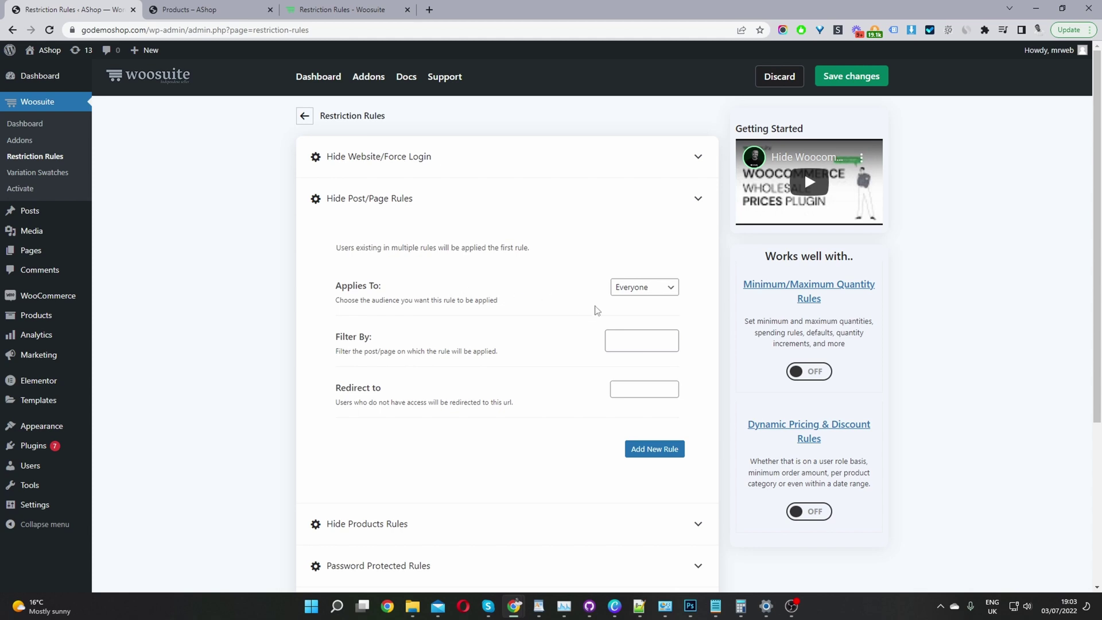
pyautogui.click(638, 290)
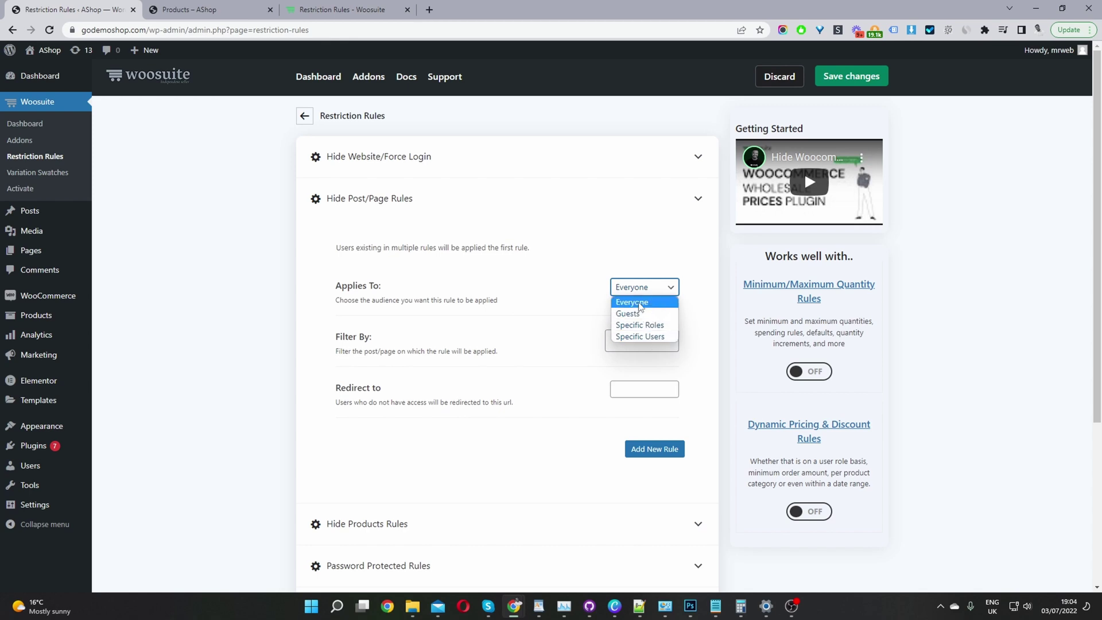
pyautogui.click(638, 302)
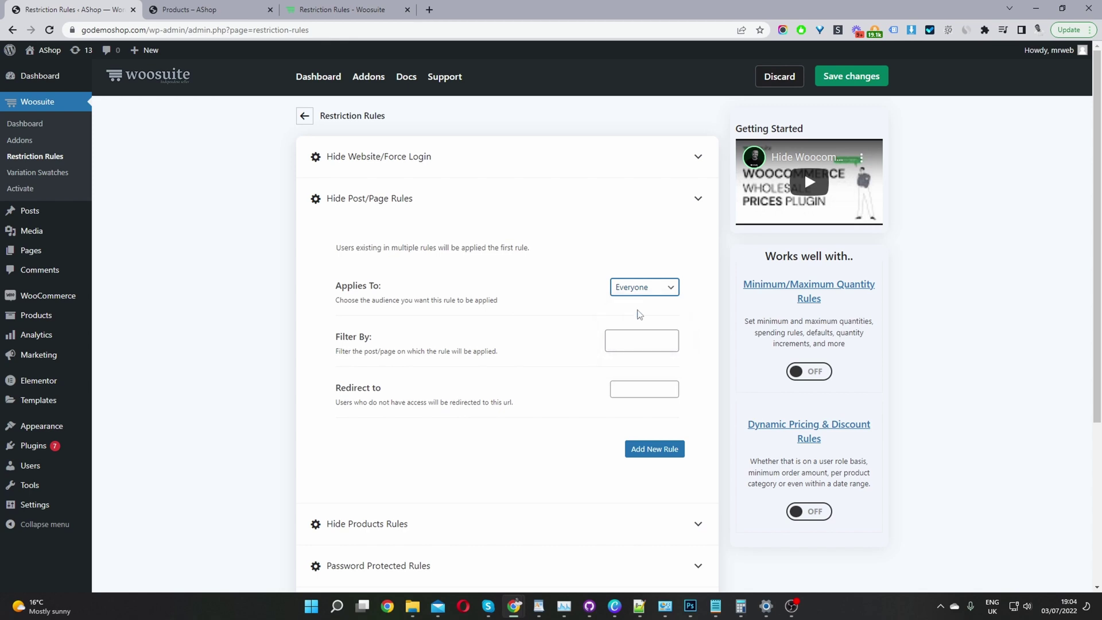
# Set the Hide Post/Page rule's Filter By option to Product Categories.
pyautogui.click(639, 314)
pyautogui.click(626, 339)
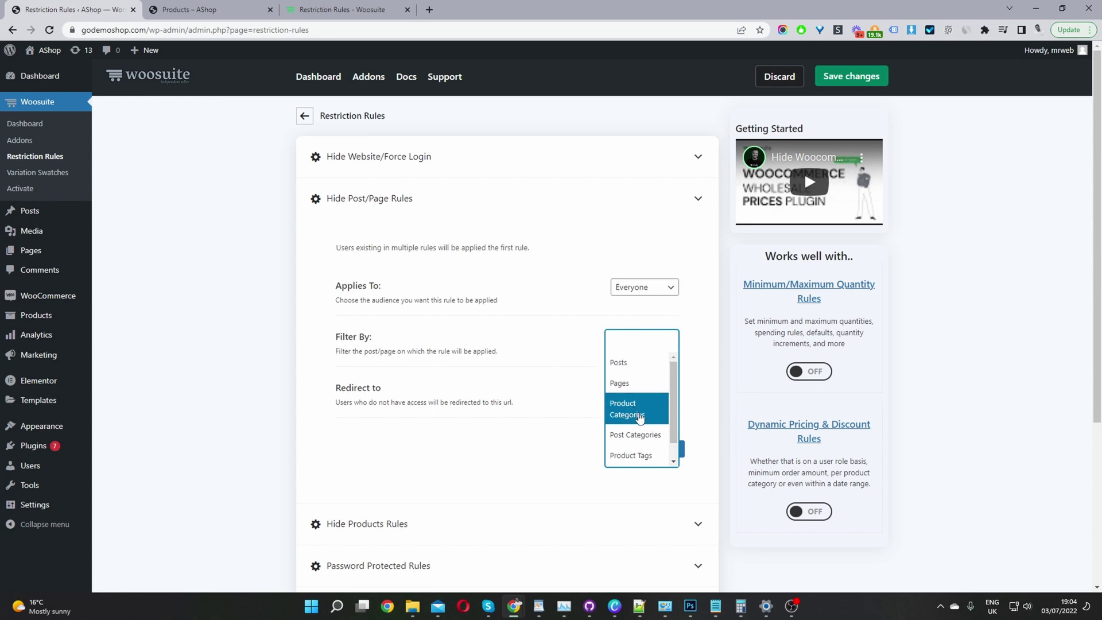
pyautogui.scroll(-1, 640, 450)
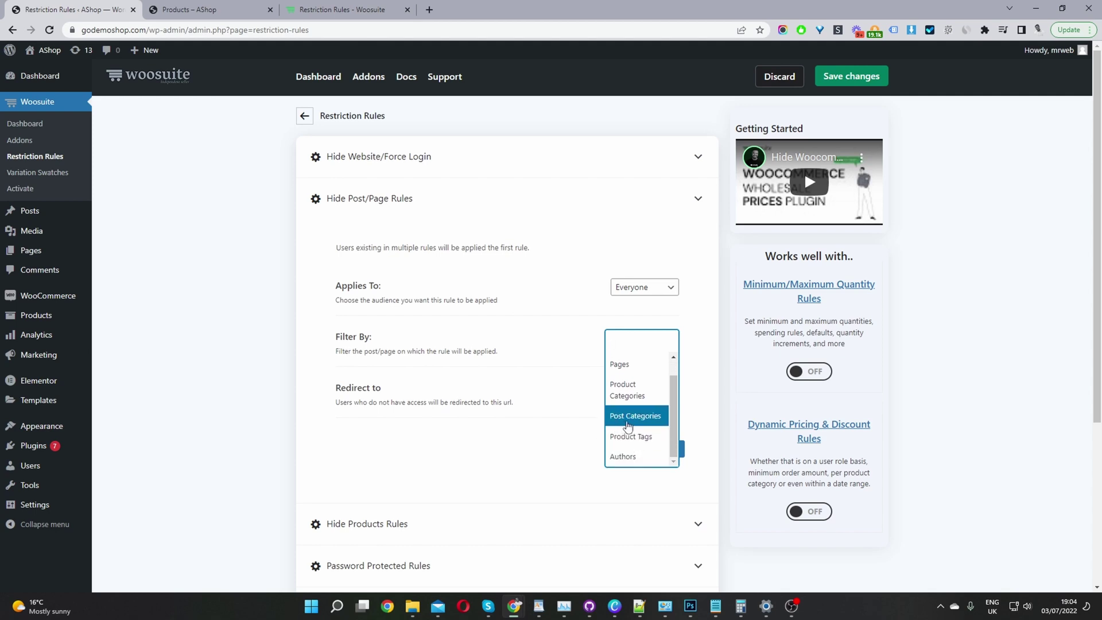
pyautogui.click(628, 390)
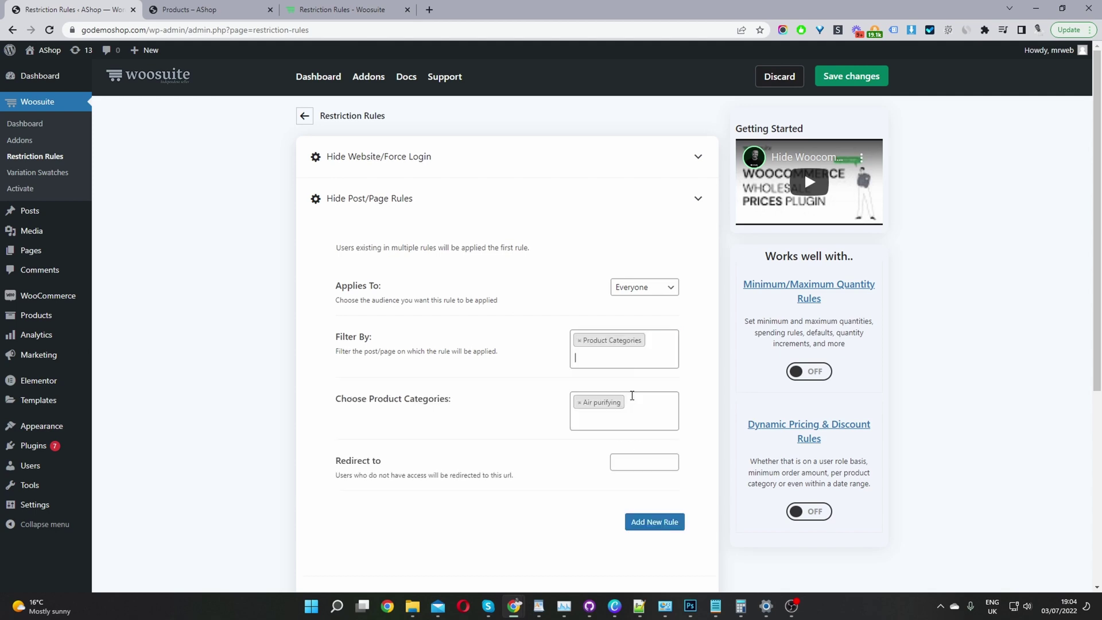
# Choose Air purifying and Decor as the hidden product categories, leaving the redirect blank.
pyautogui.click(578, 401)
pyautogui.click(447, 405)
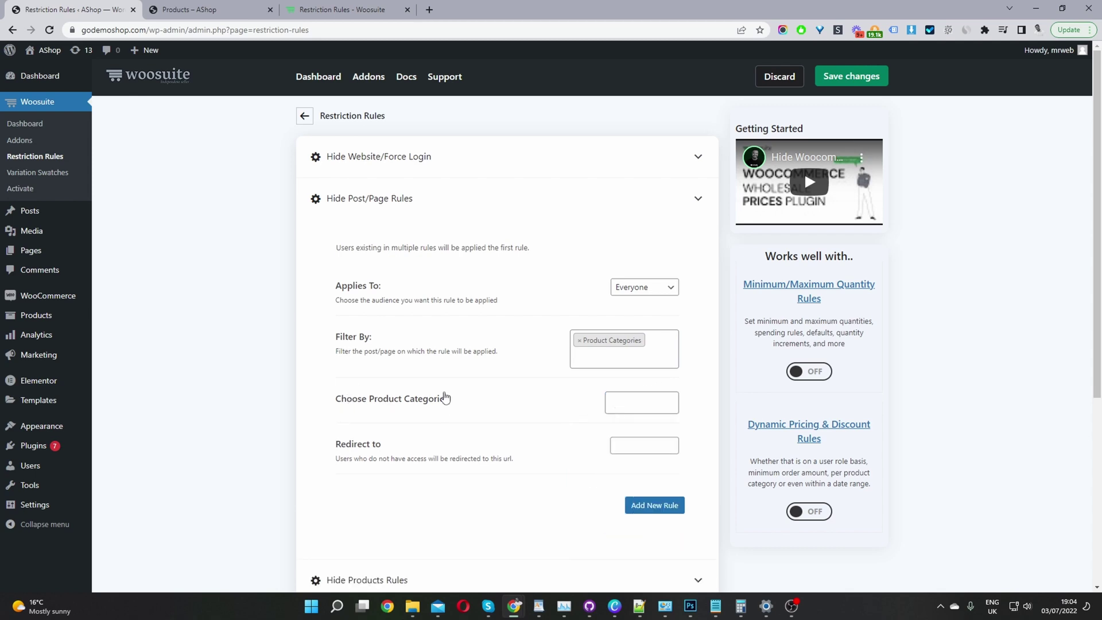
pyautogui.click(632, 400)
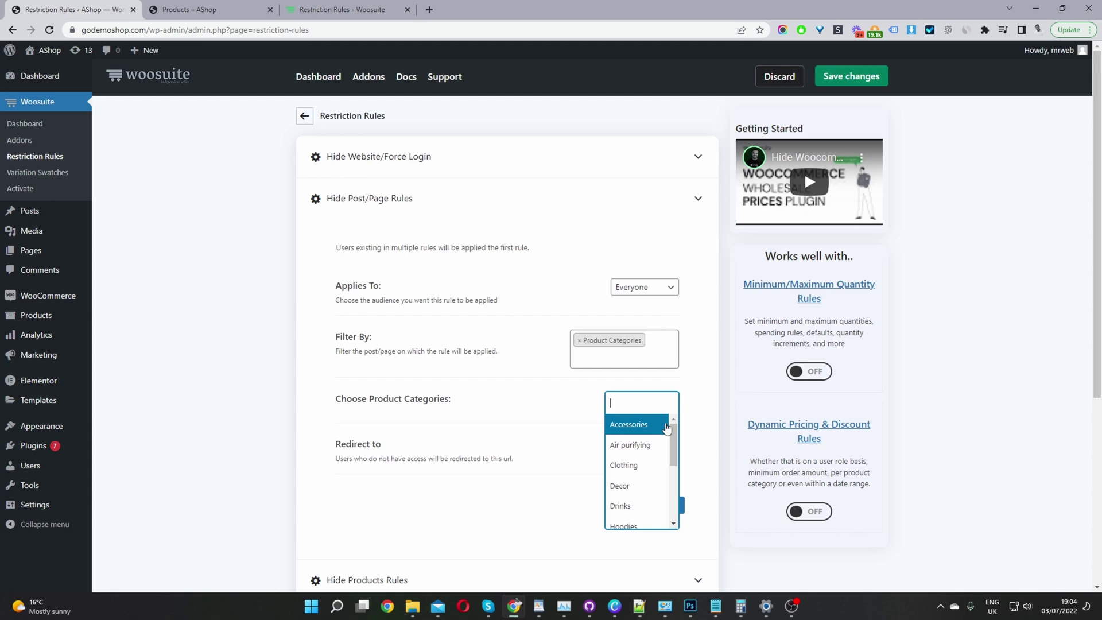
pyautogui.click(643, 445)
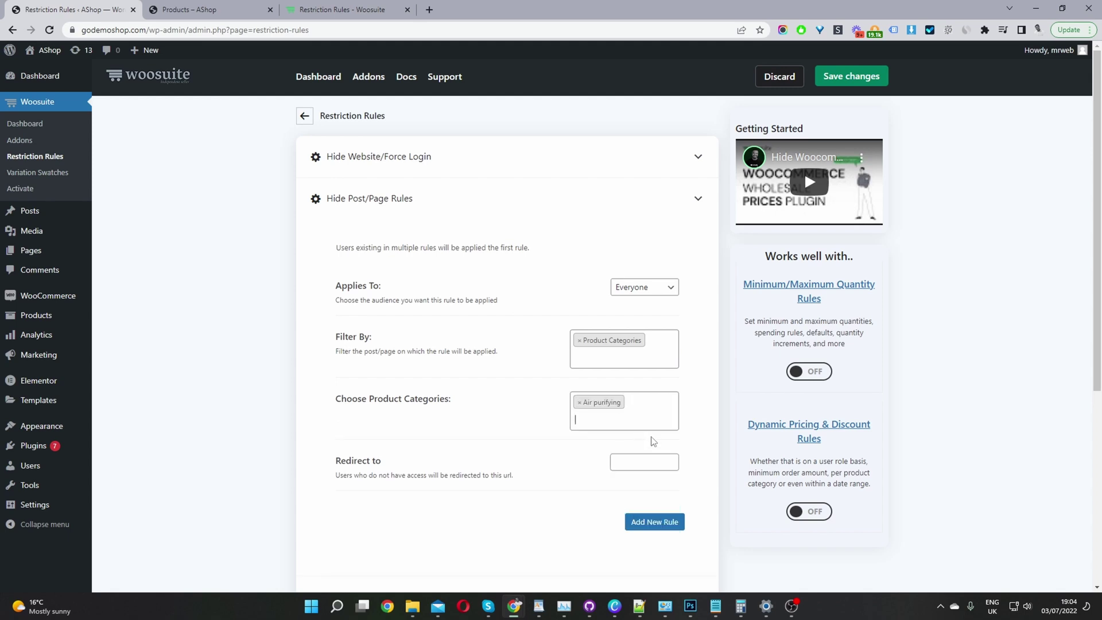
pyautogui.click(649, 423)
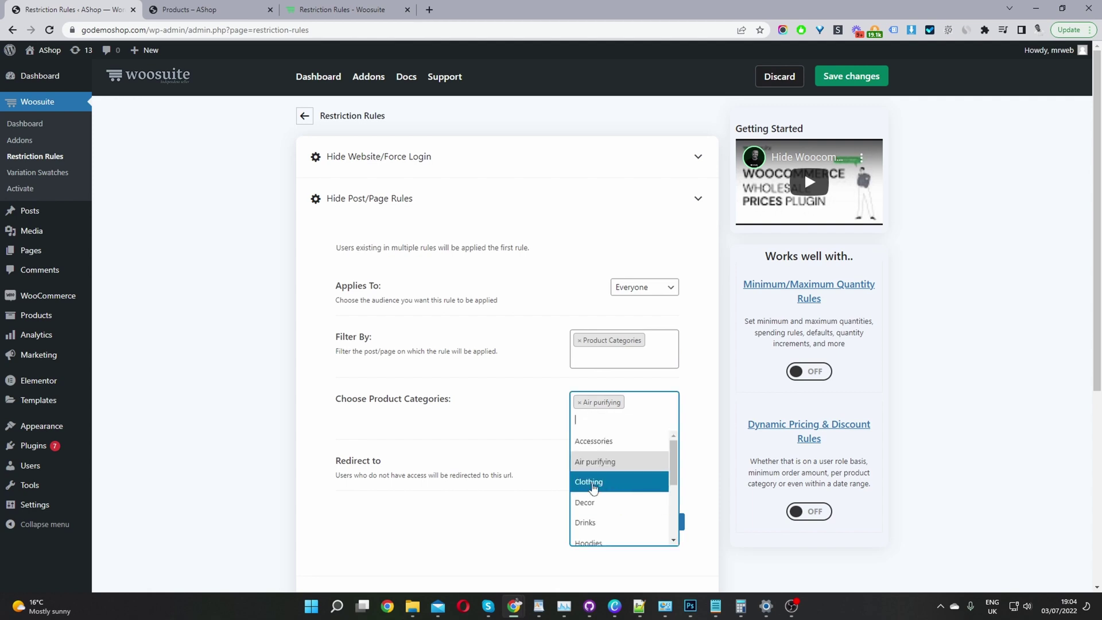
pyautogui.click(591, 510)
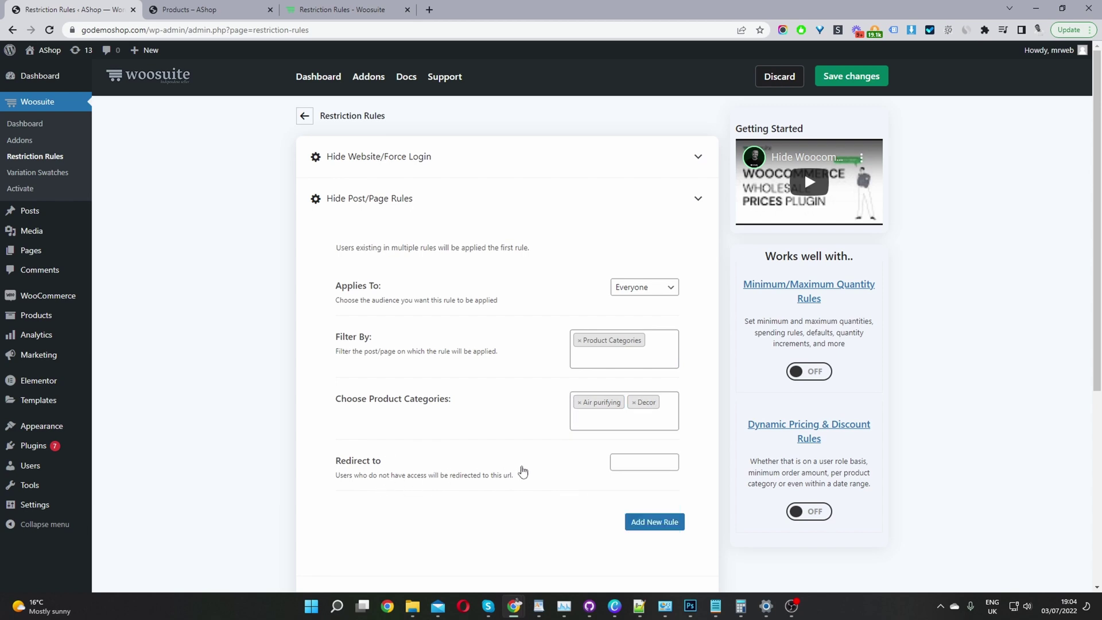
pyautogui.click(620, 463)
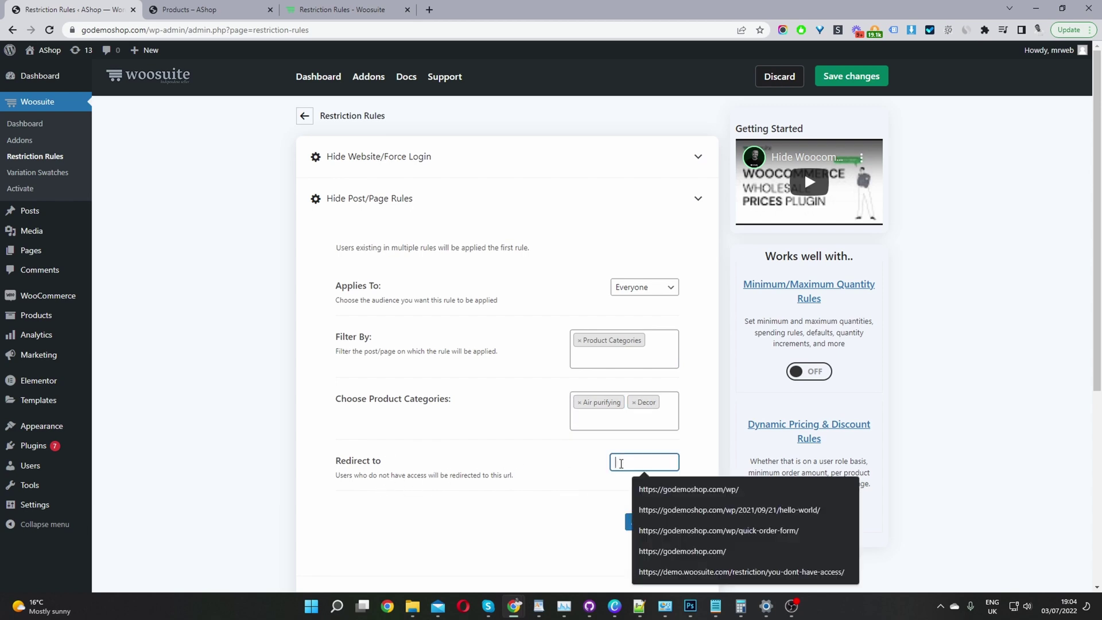
pyautogui.click(574, 465)
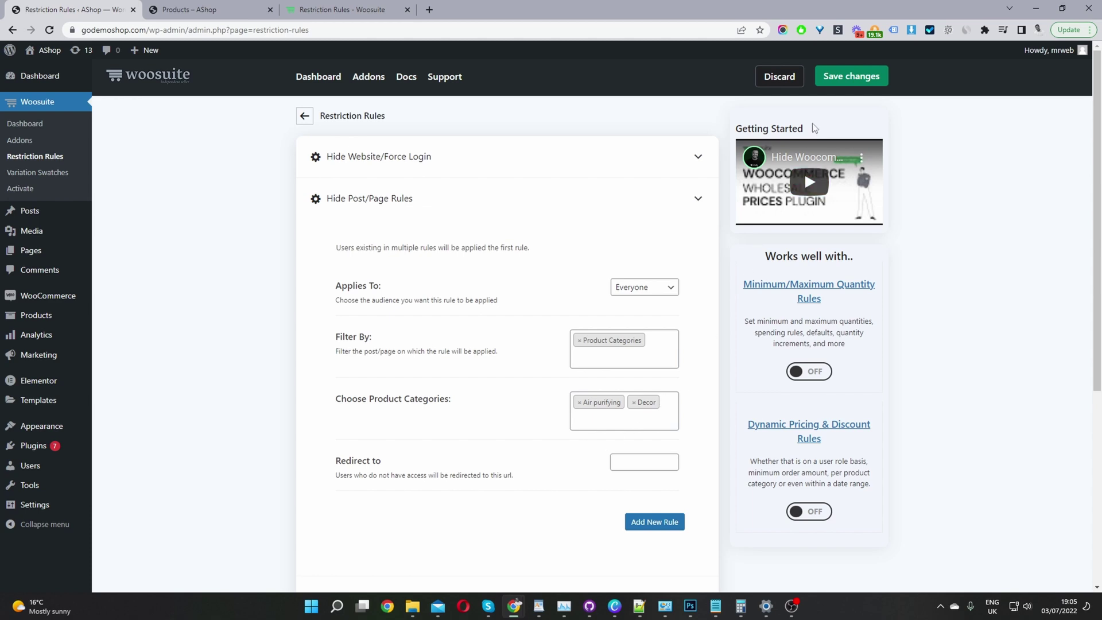
# Save the rule, then copy the Air purifying category's link address from the Shop page.
pyautogui.click(860, 76)
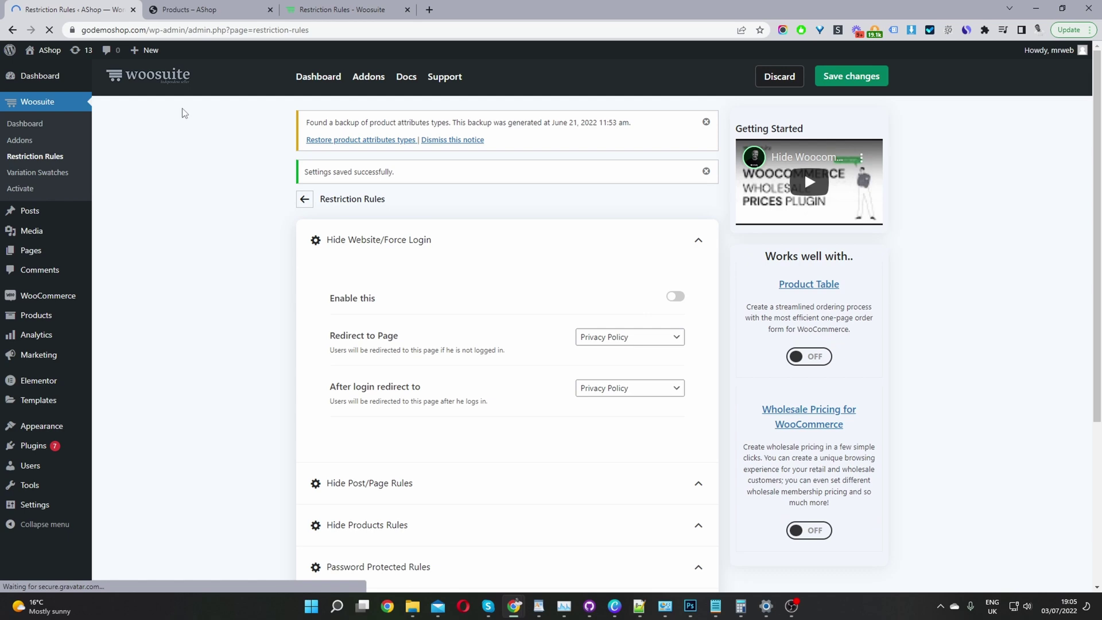
pyautogui.click(194, 12)
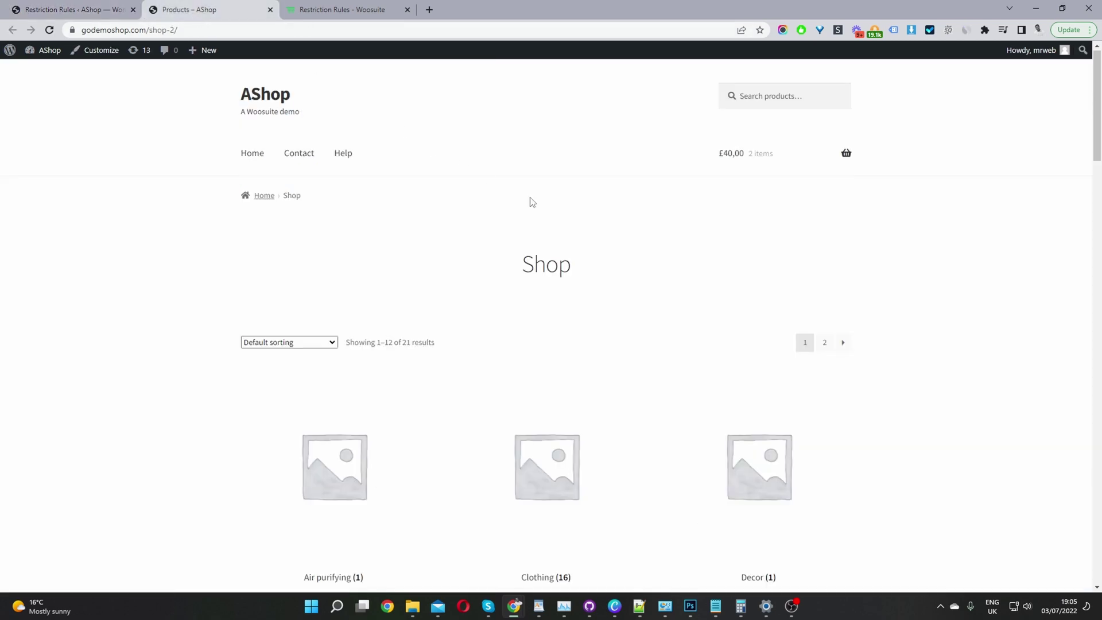
pyautogui.scroll(-2, 208, 325)
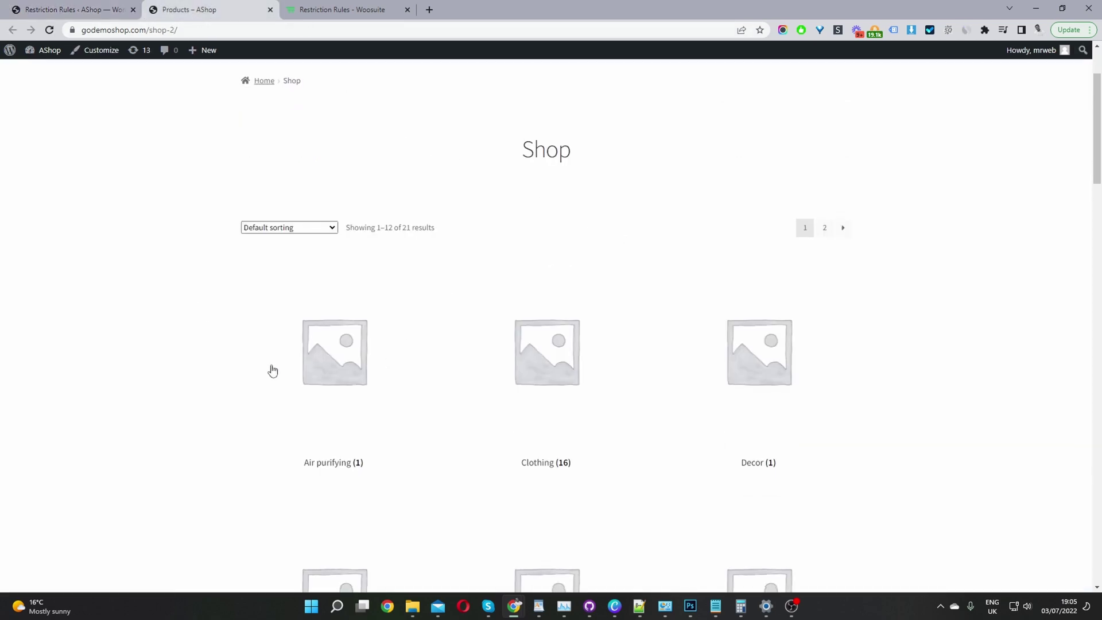
pyautogui.scroll(-2, 317, 325)
pyautogui.scroll(-2, 428, 353)
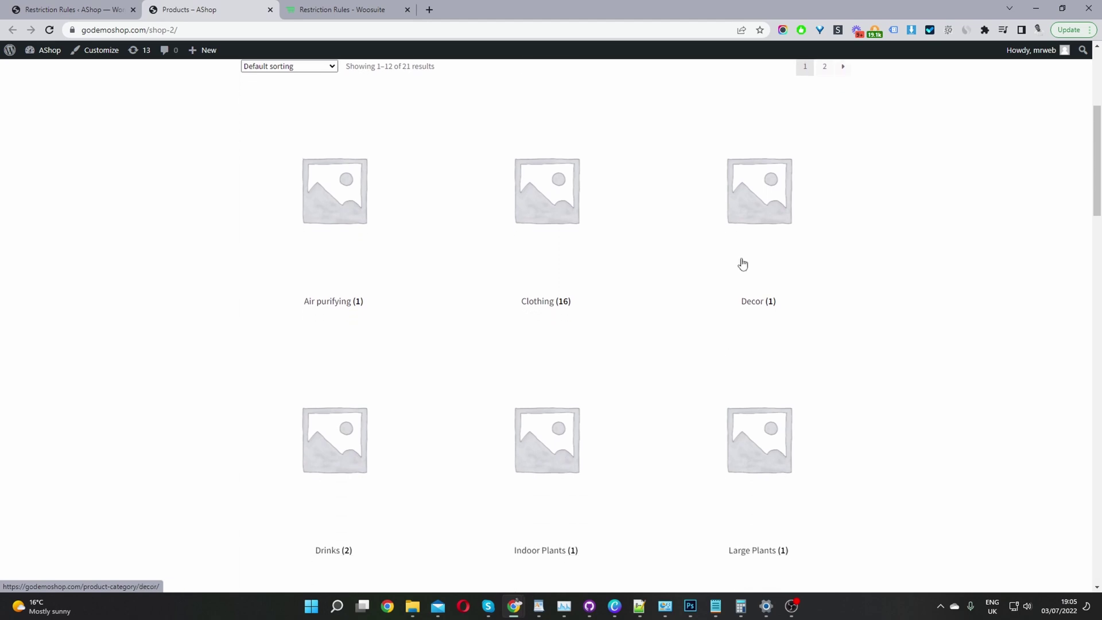
pyautogui.rightClick(324, 188)
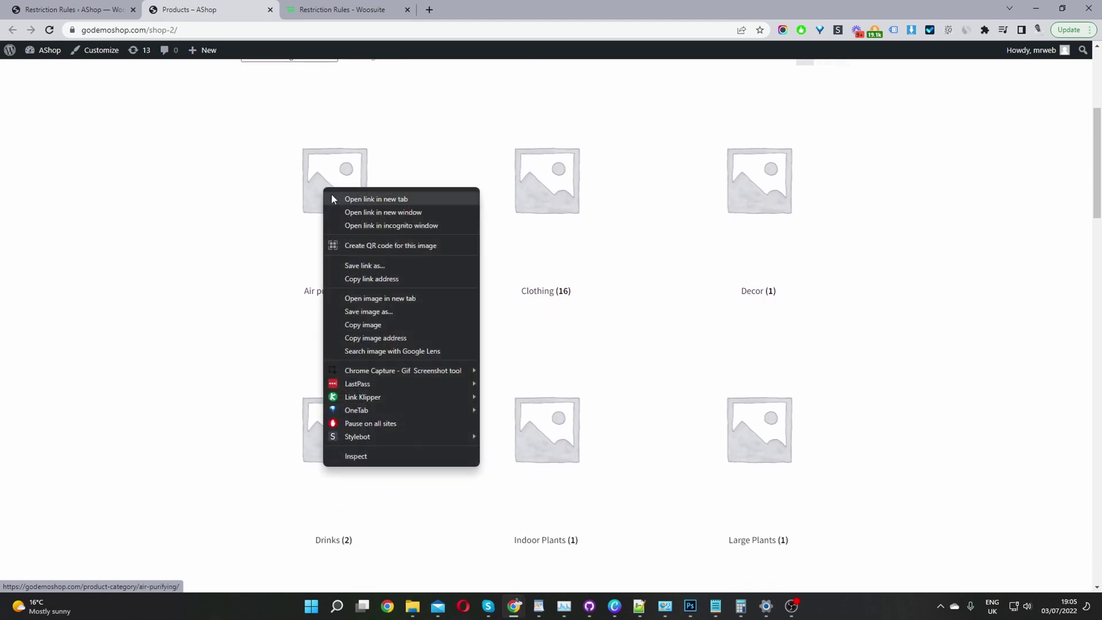
pyautogui.click(387, 280)
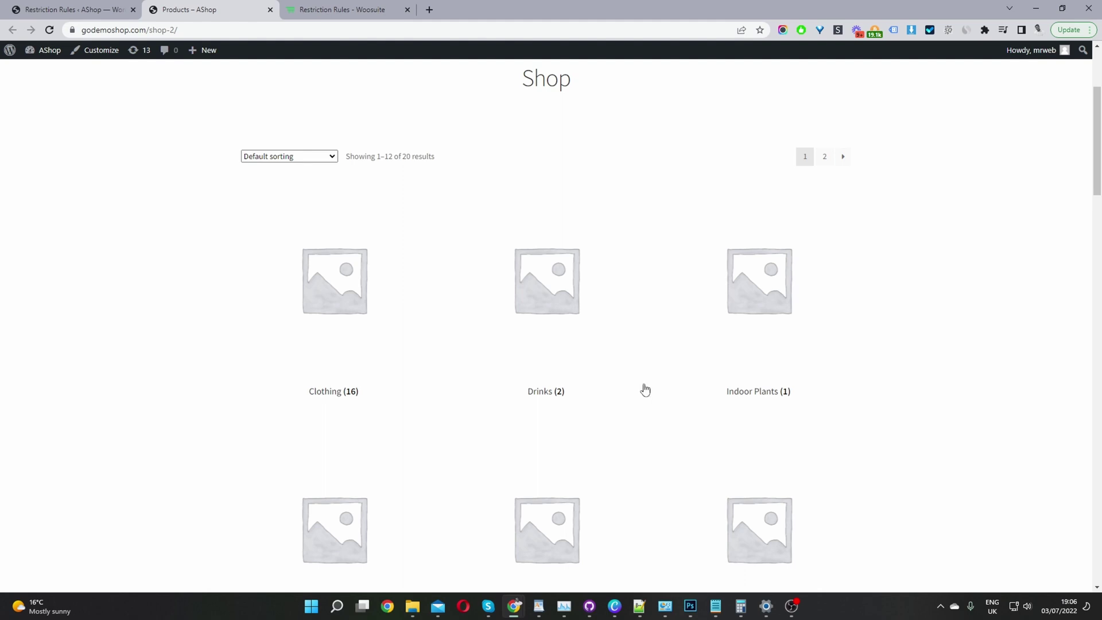
# Load the copied Air purifying category link in a new tab, which shows page-not-found.
pyautogui.click(430, 9)
pyautogui.hotkey('ctrl', 'v')
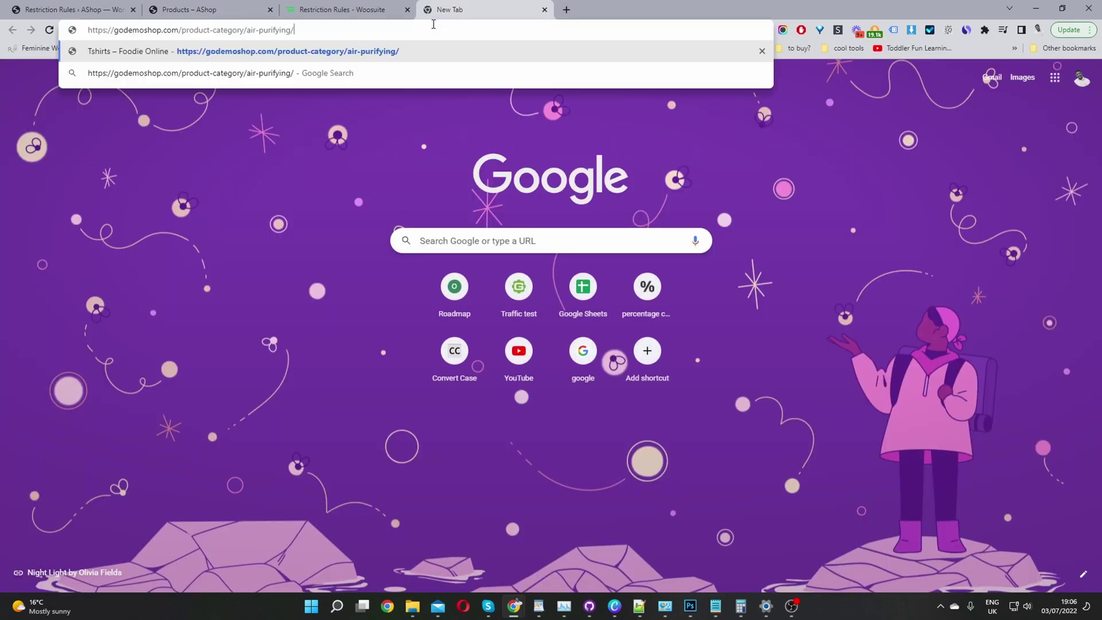
pyautogui.press('Return')
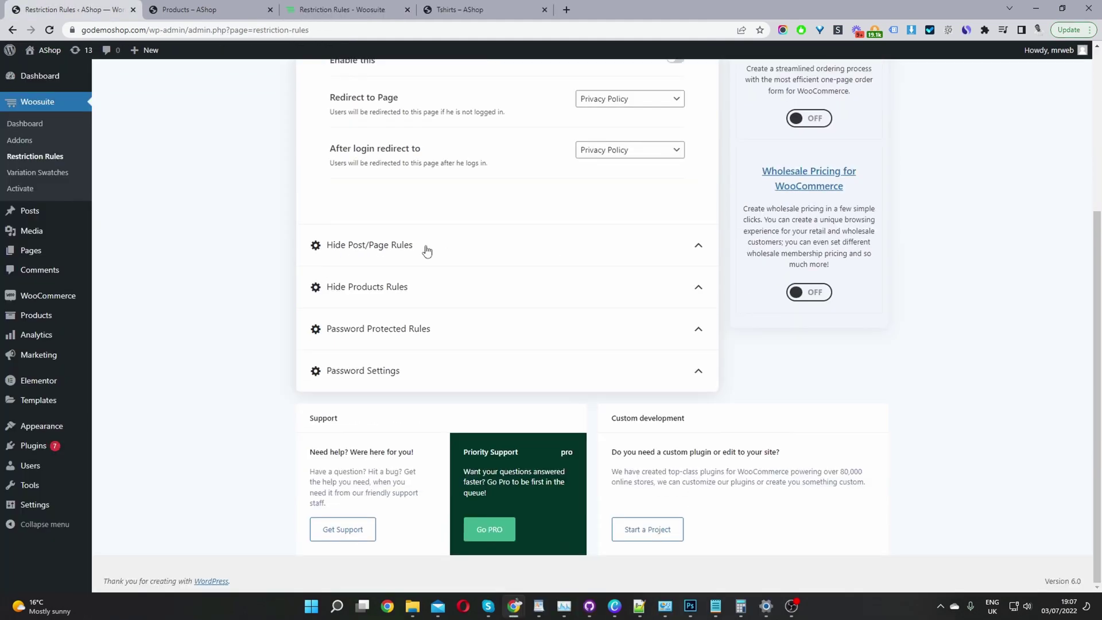
# Set the rule's Redirect to address to the godemoshop.com homepage and save the settings.
pyautogui.click(423, 249)
pyautogui.scroll(-3, 472, 213)
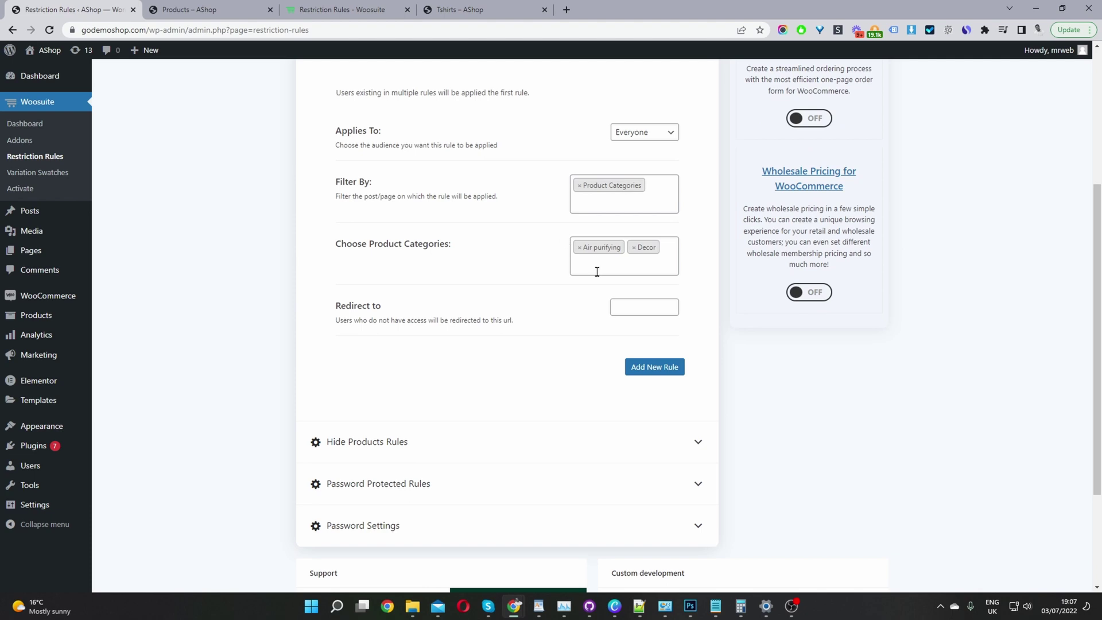
pyautogui.click(627, 306)
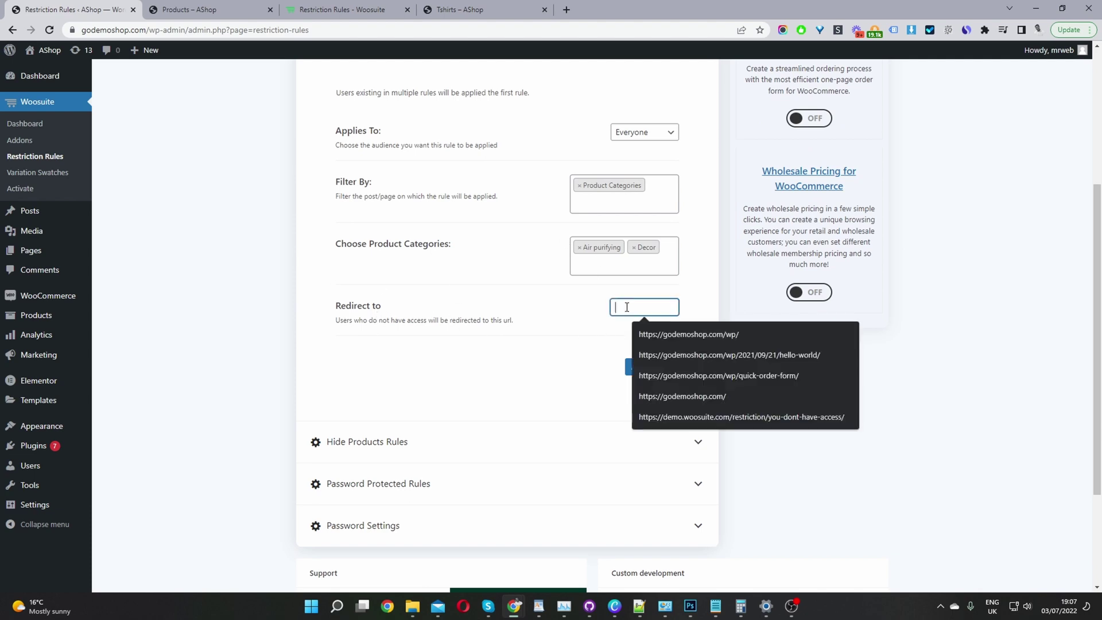
pyautogui.click(659, 339)
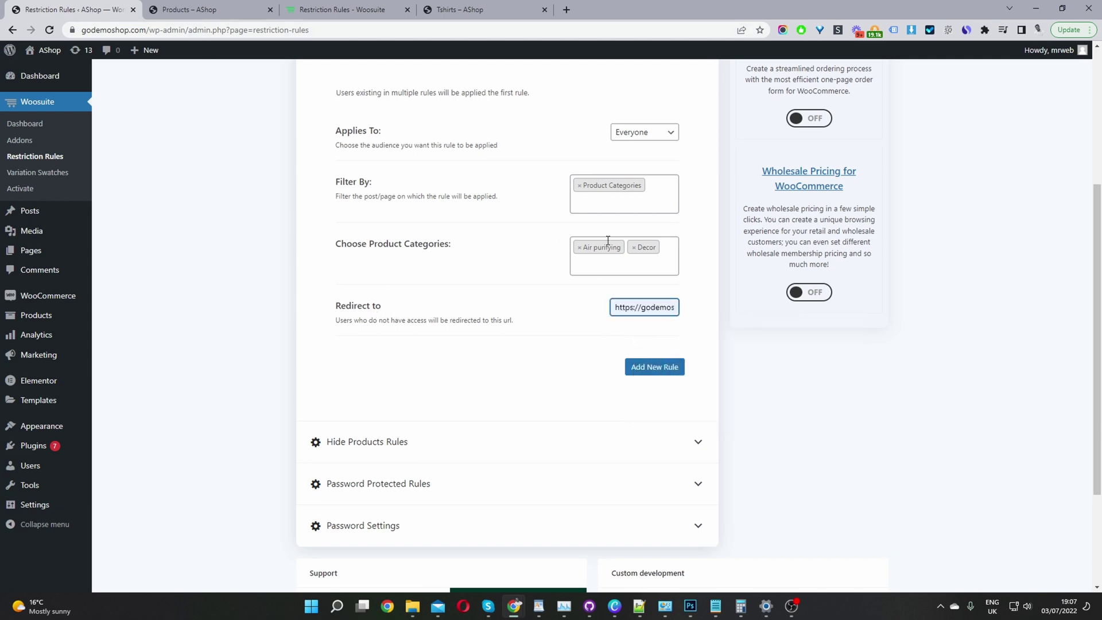
pyautogui.click(662, 307)
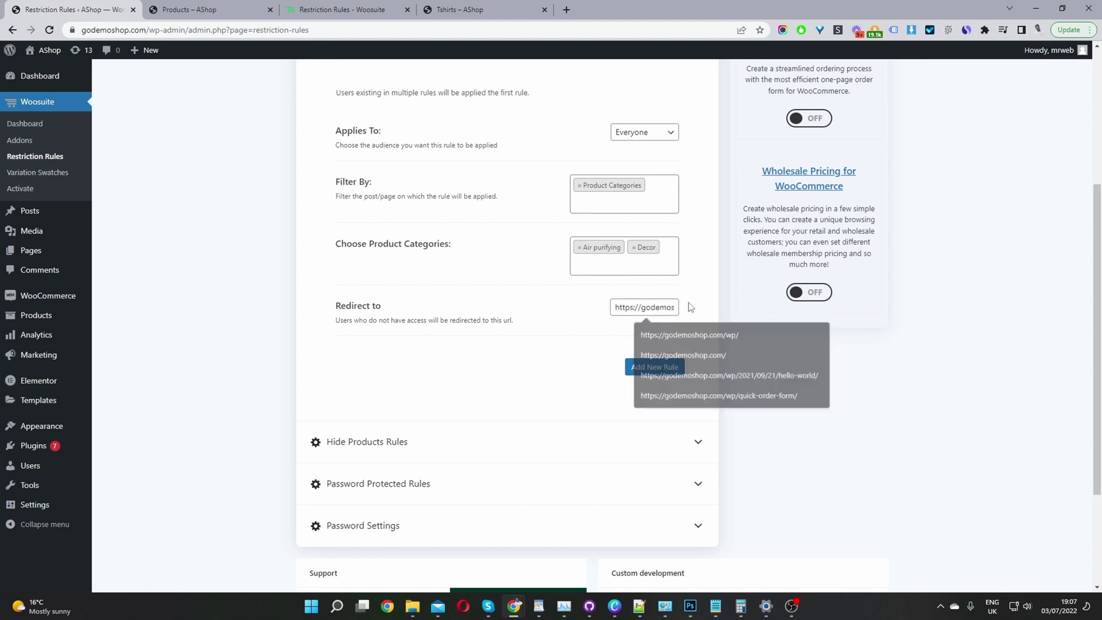
pyautogui.press('Return')
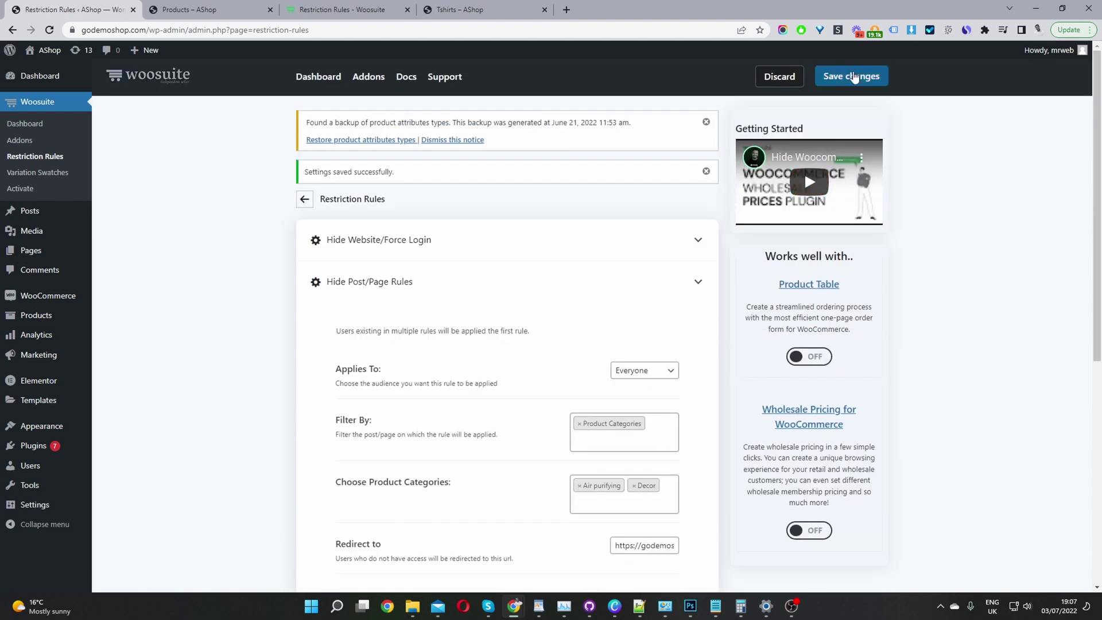
pyautogui.click(853, 77)
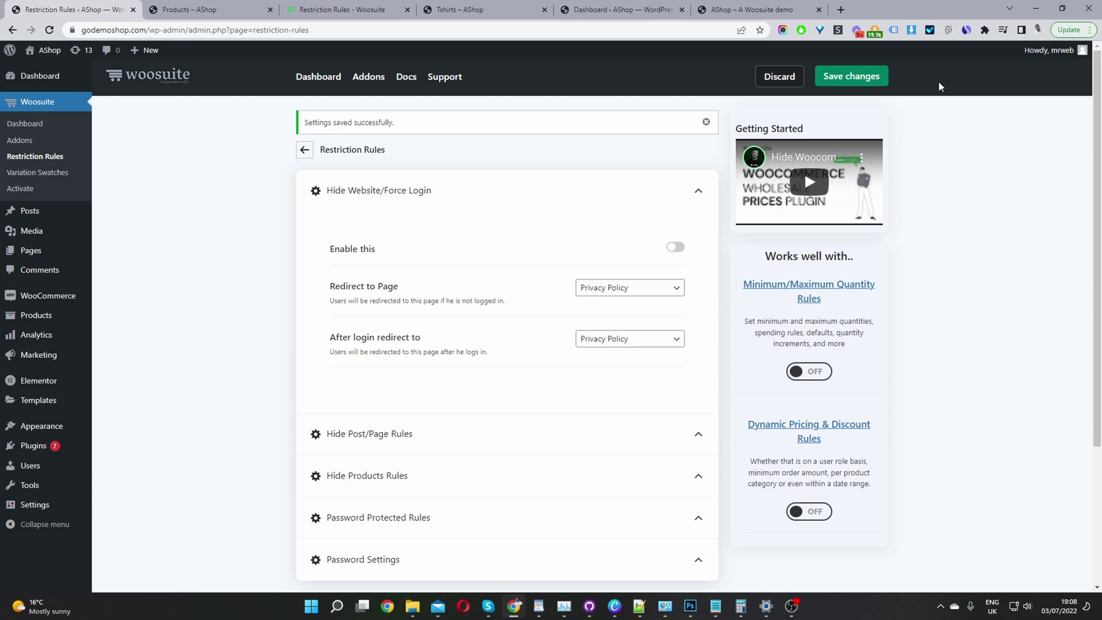
# Enter the Decor category address in the AShop tab, landing on the shop's Home page.
pyautogui.click(758, 9)
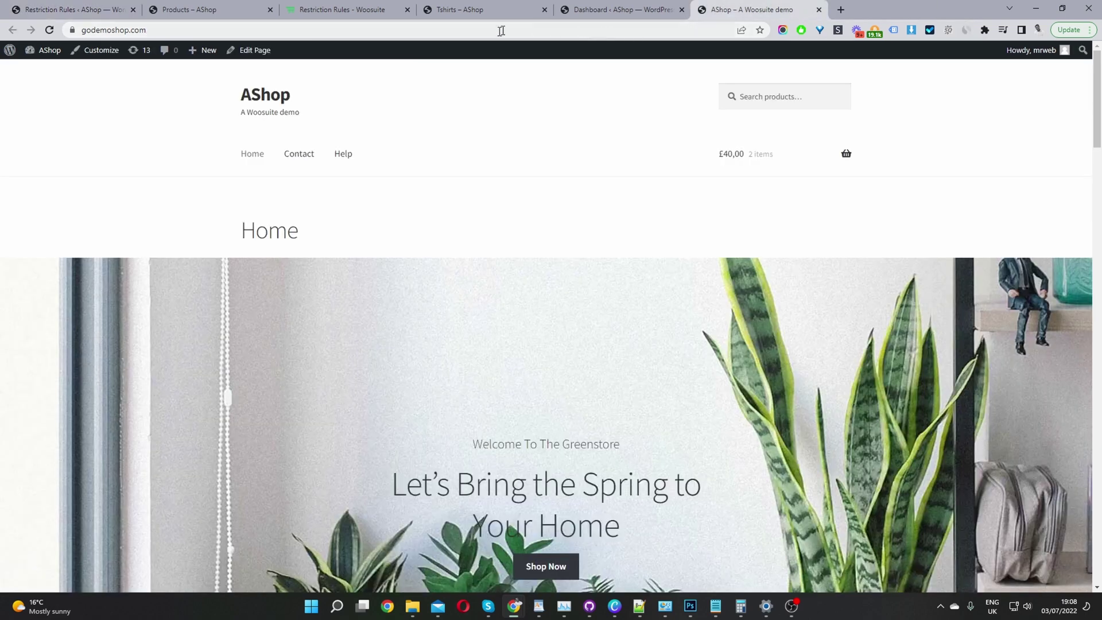
pyautogui.click(366, 29)
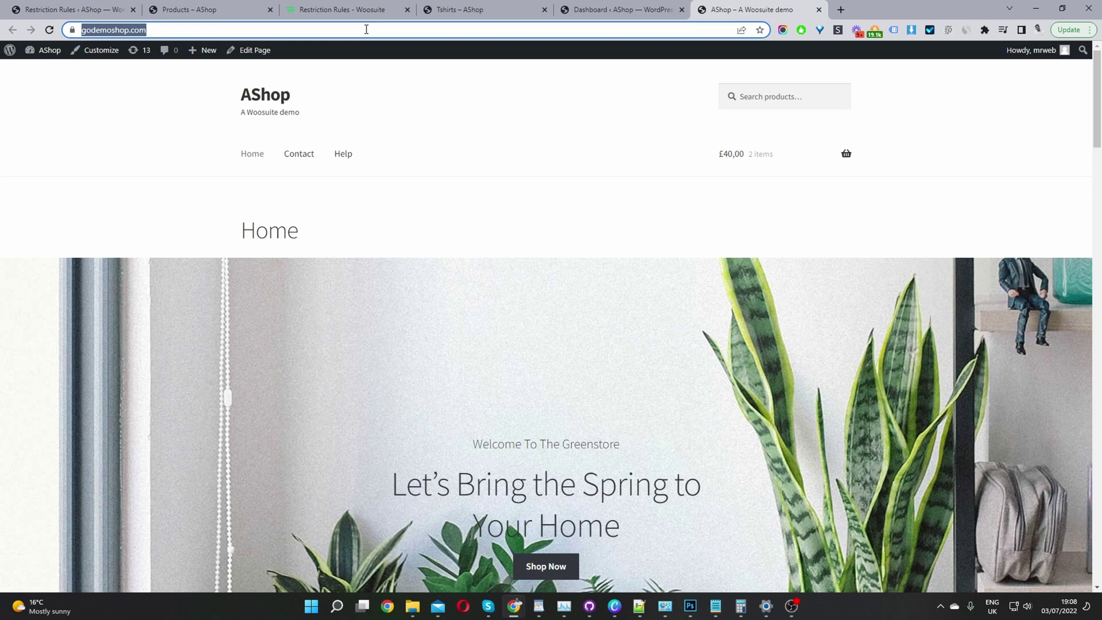
pyautogui.hotkey('ctrl', 'v')
pyautogui.press('Return')
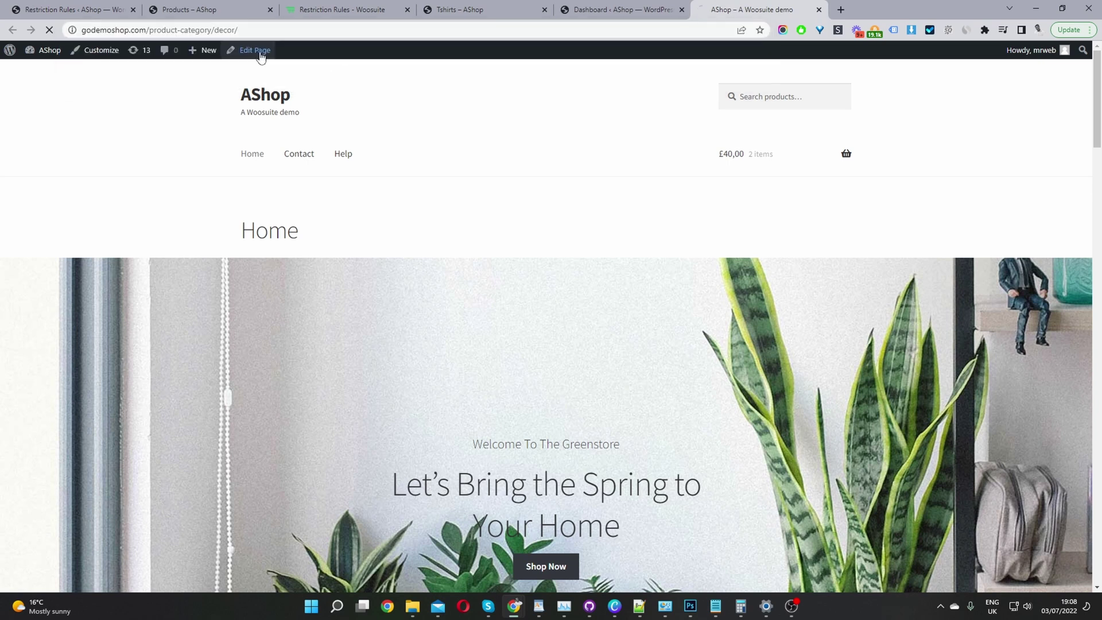